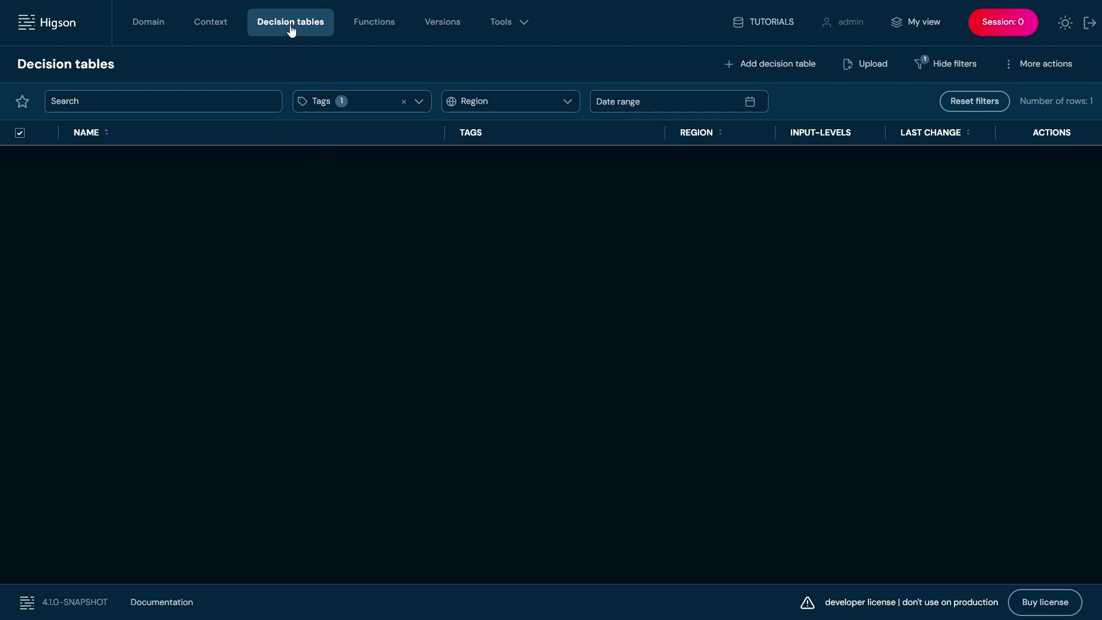
- Start a new decision table named CommissionRate and accept its default matrix definition with the TUTORIALS tag
click(778, 65)
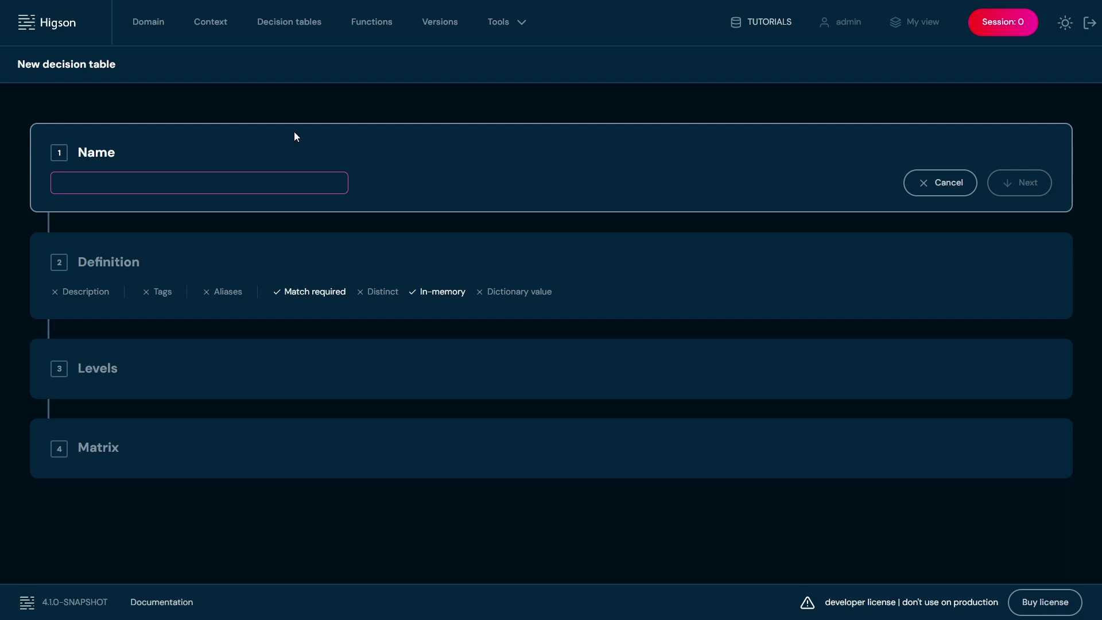
text(CommissionRate)
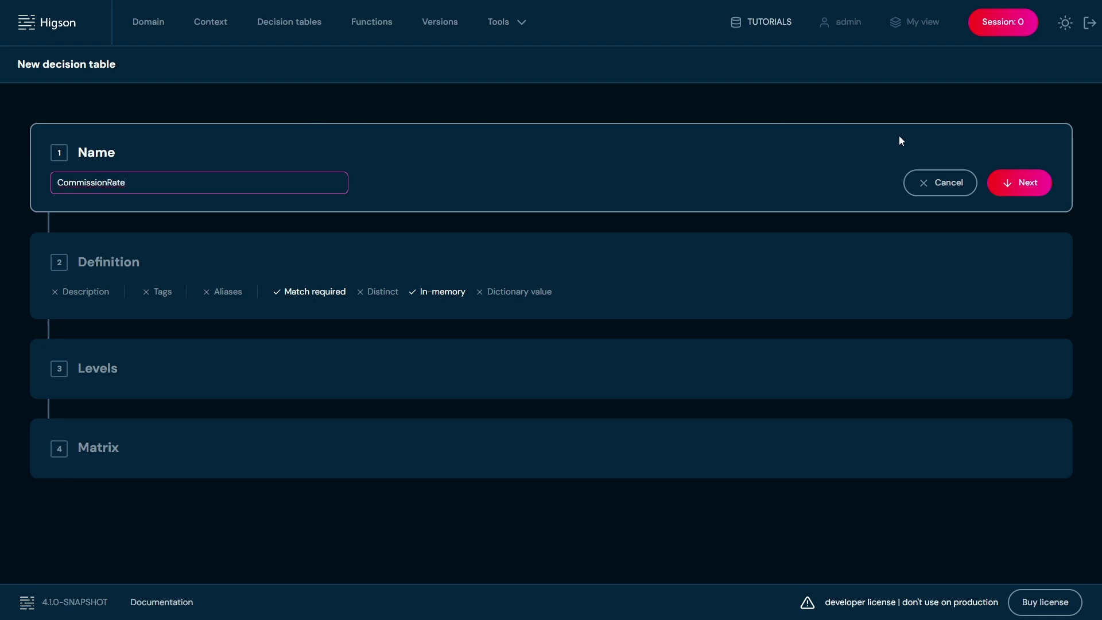
click(1025, 195)
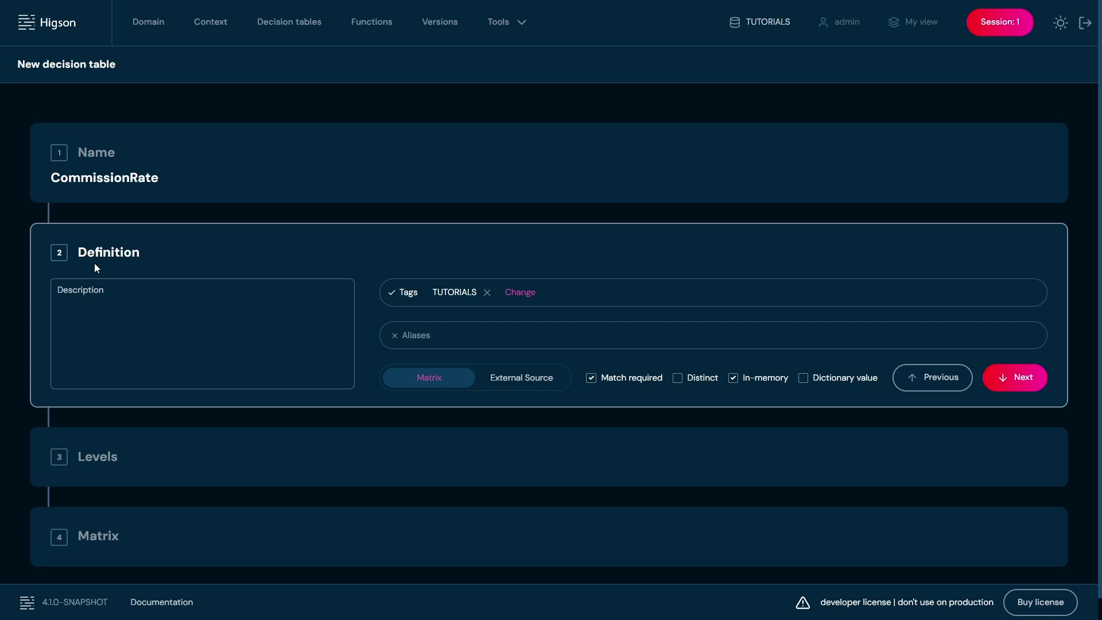
click(1017, 377)
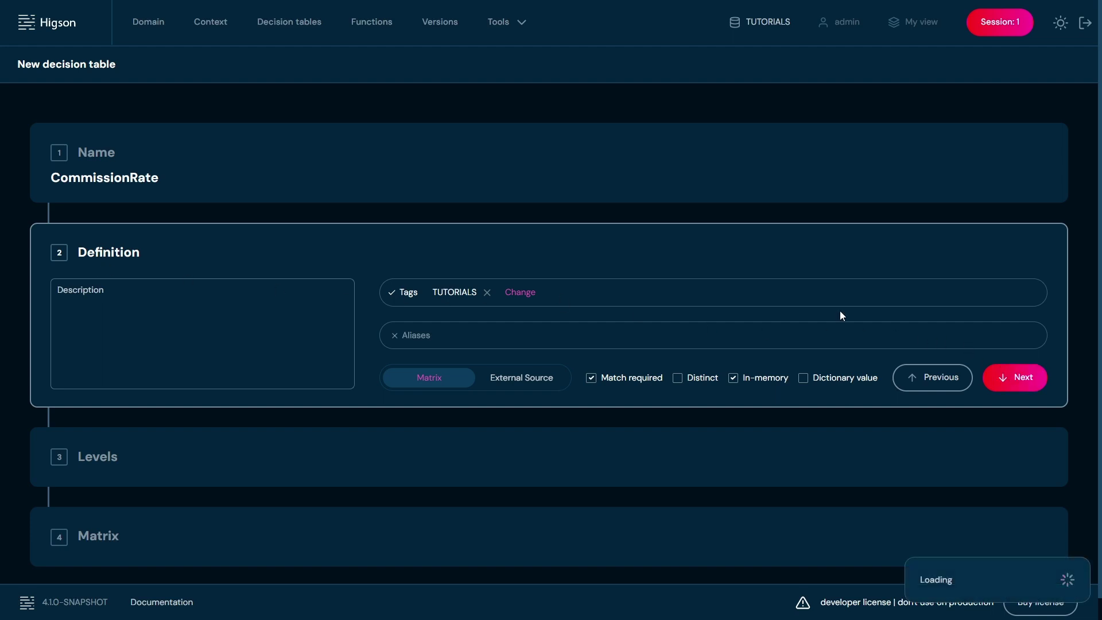
scroll(324, 230, down, 3)
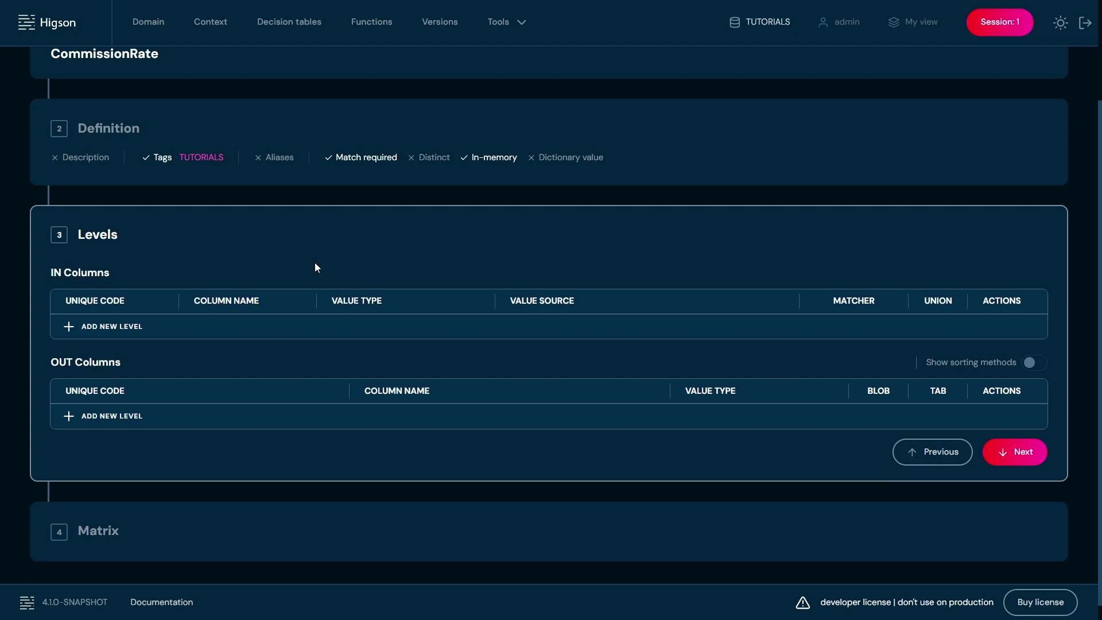
- Add an IN column with unique code and column name zone, using zone.tutorial as its value source
click(116, 335)
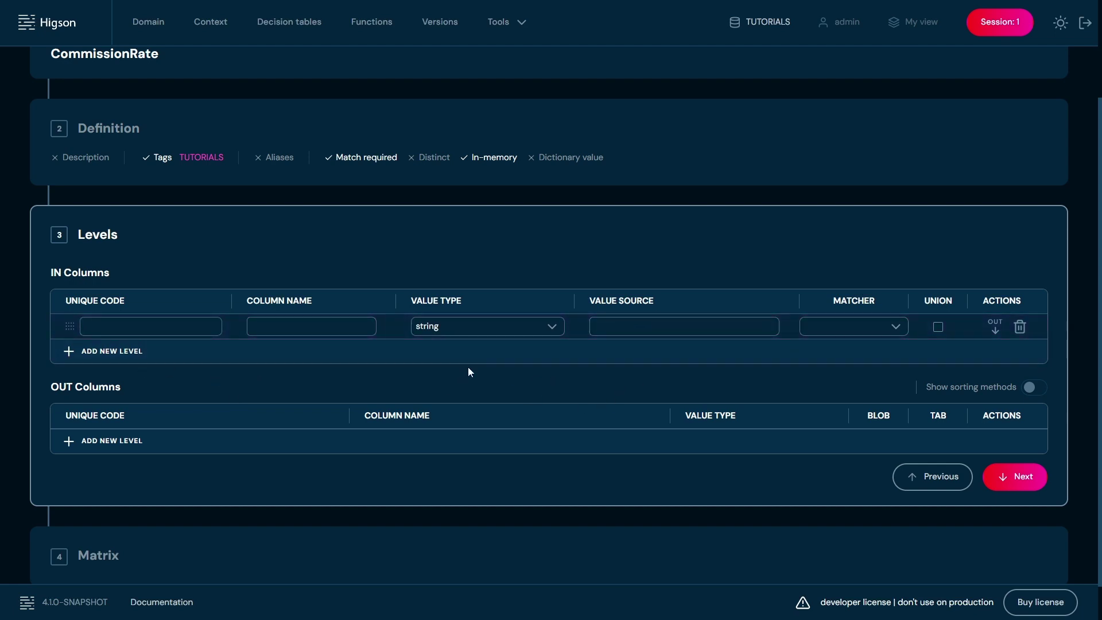
click(165, 324)
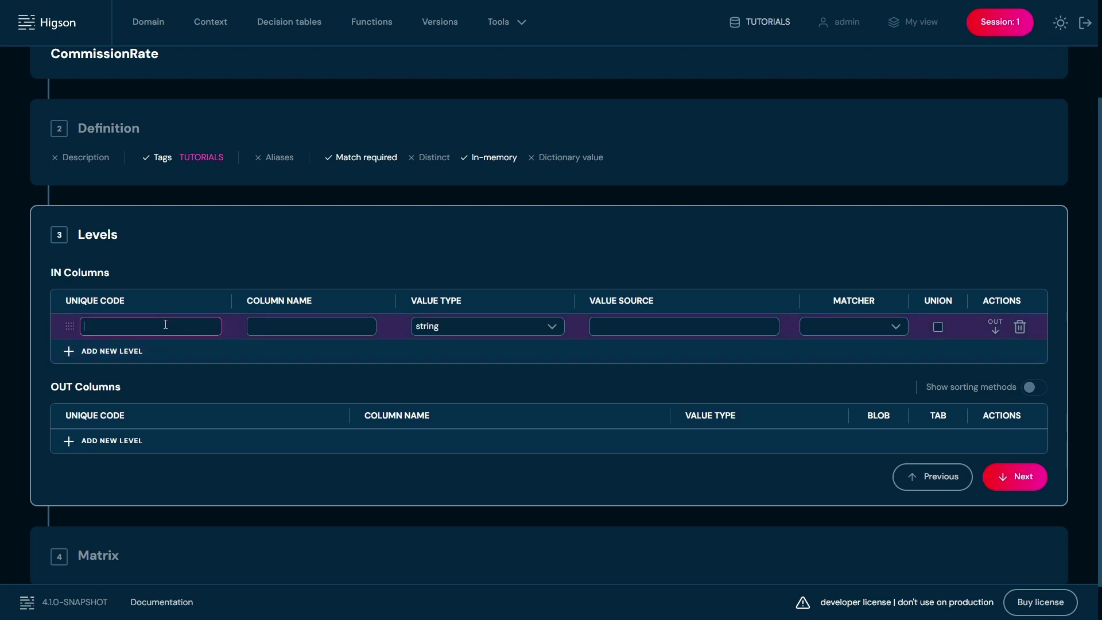
text(zone)
key(ctrl+a)
key(ctrl+c)
click(280, 323)
key(ctrl+v)
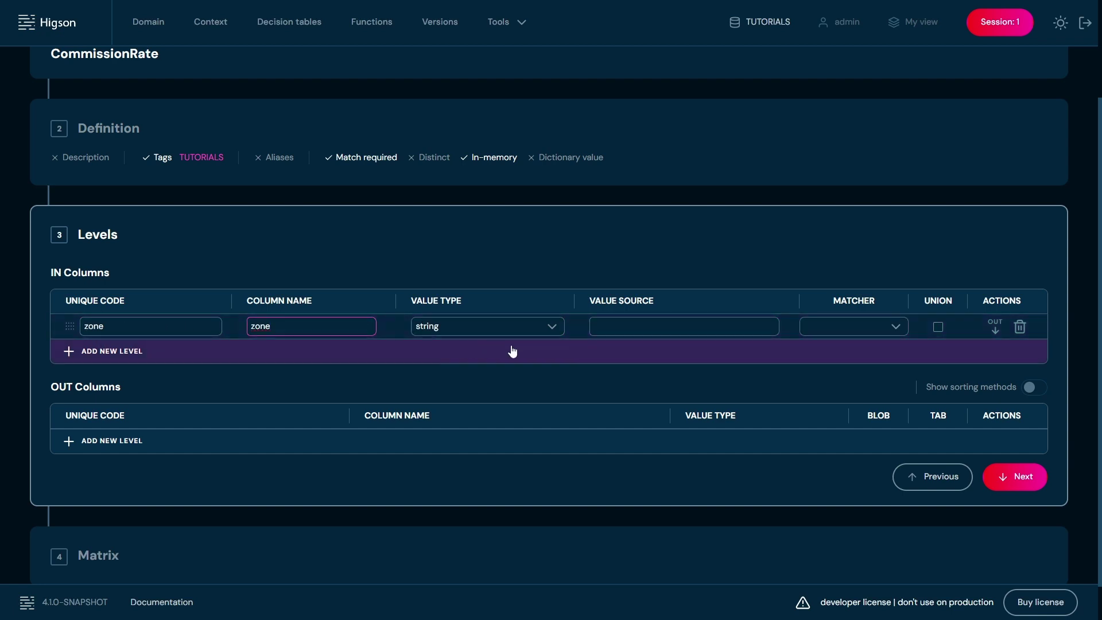
click(654, 327)
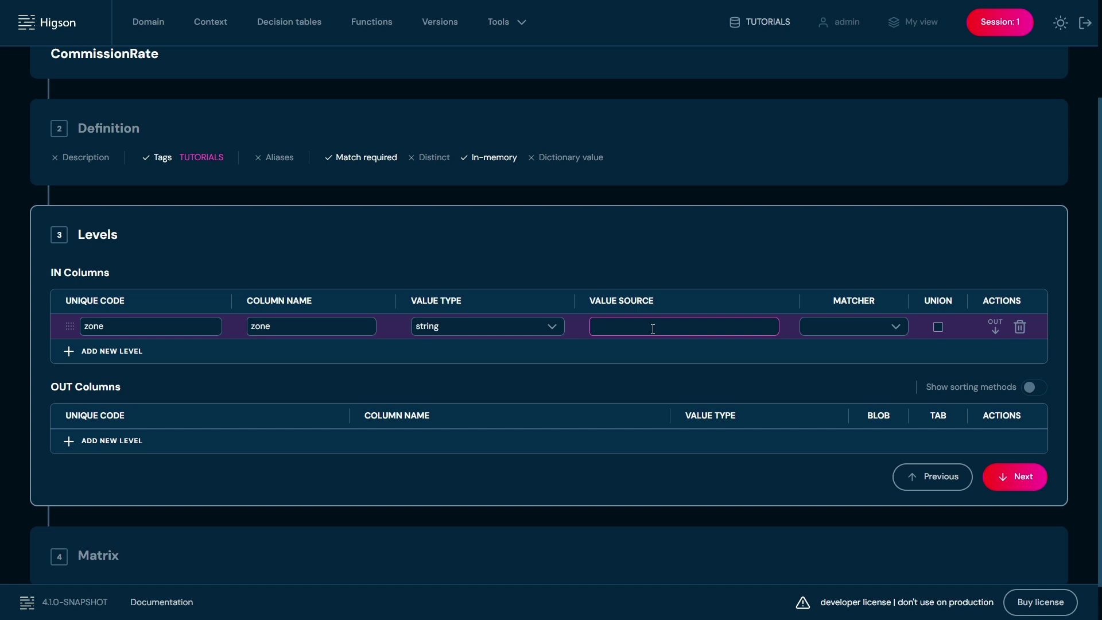
text(zone.tutorial)
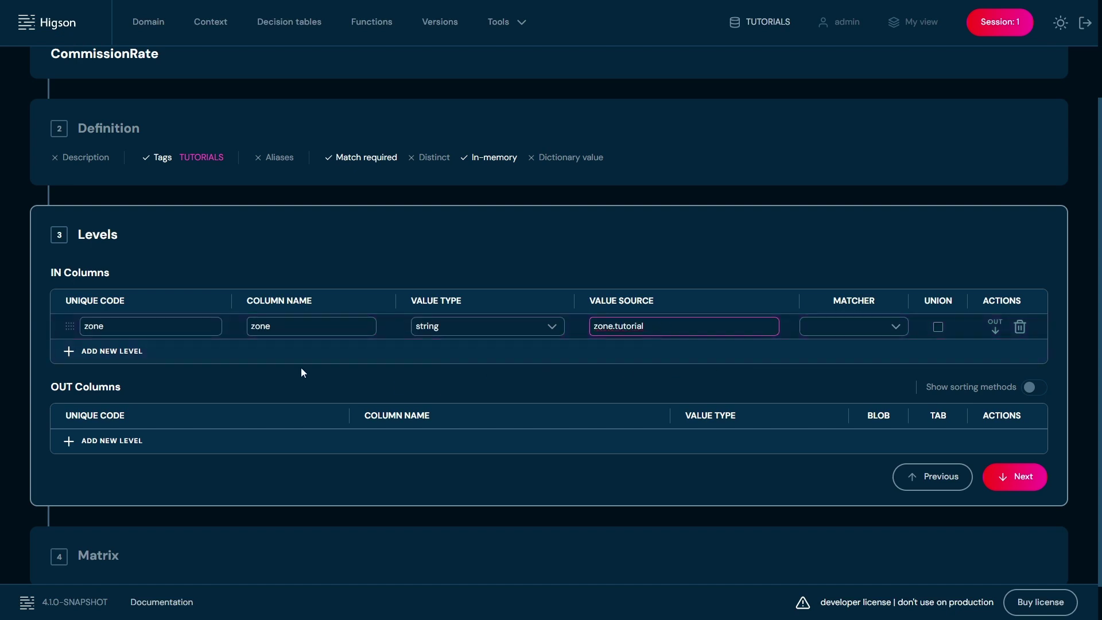
- Add a second IN column with performance as both its unique code and column name
click(87, 354)
click(134, 349)
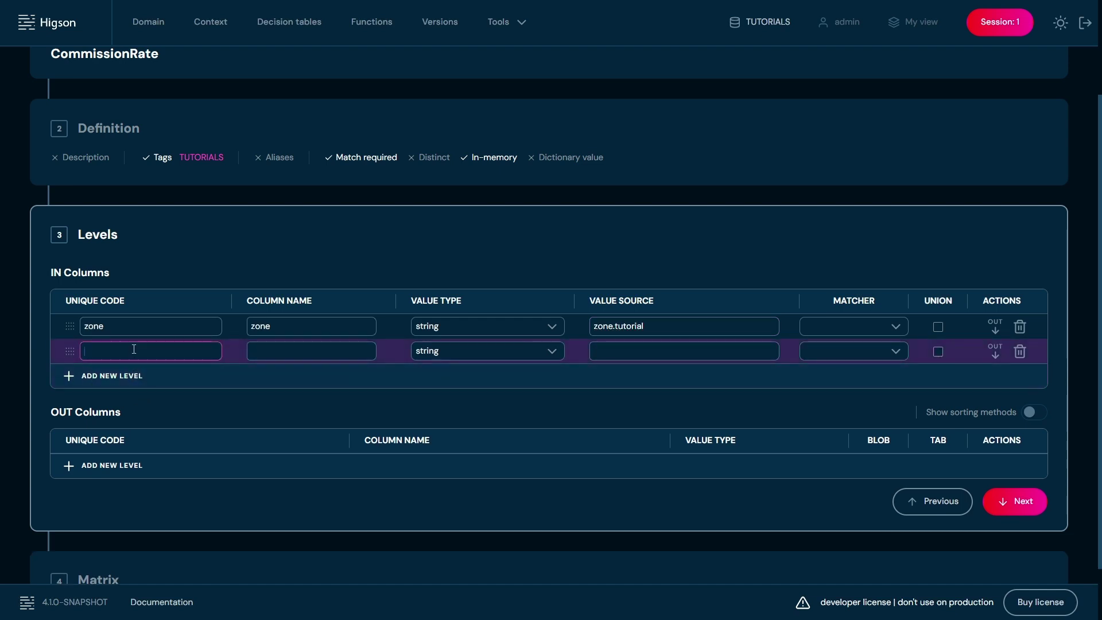
text(performance)
double_click(133, 349)
key(ctrl+c)
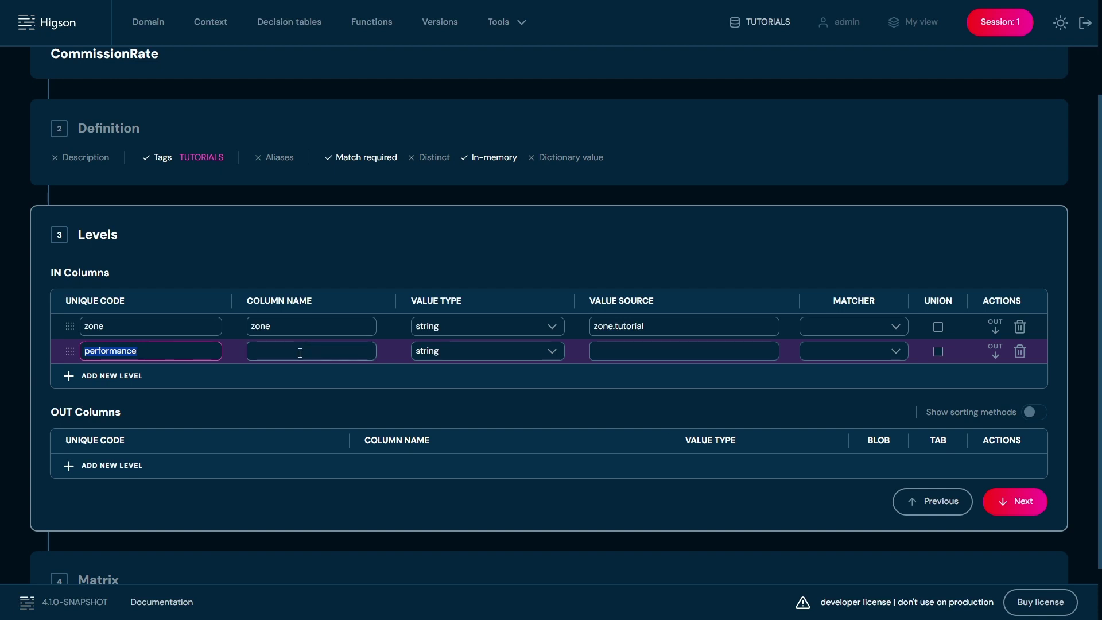
click(301, 350)
key(ctrl+v)
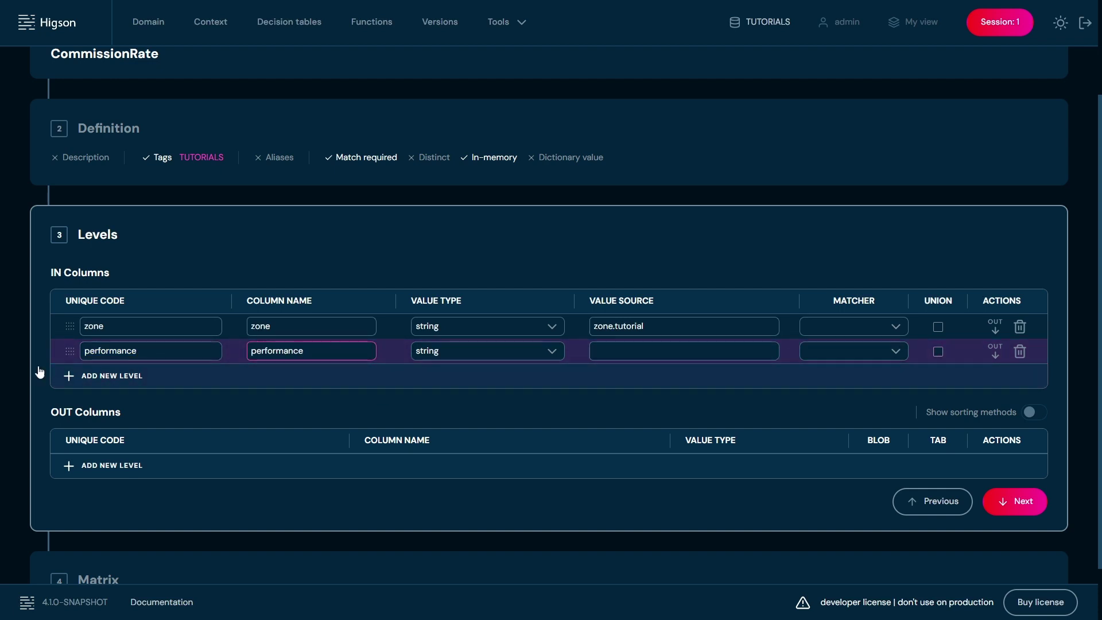
- Set the performance column to integer type, value source performance.tutorial and matcher between/ie
click(486, 354)
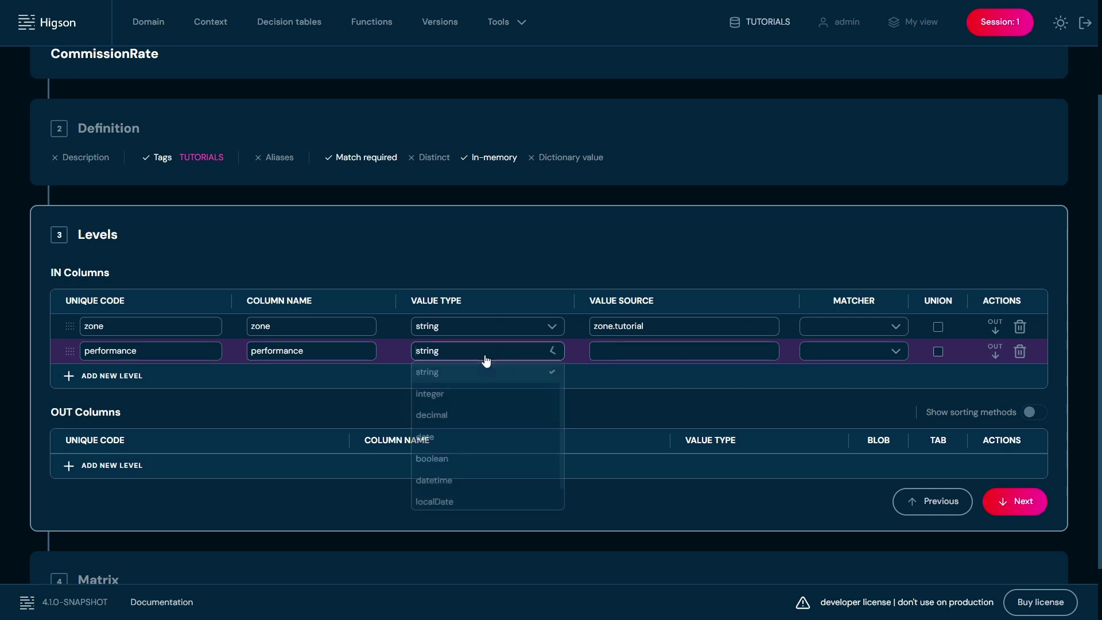
click(434, 396)
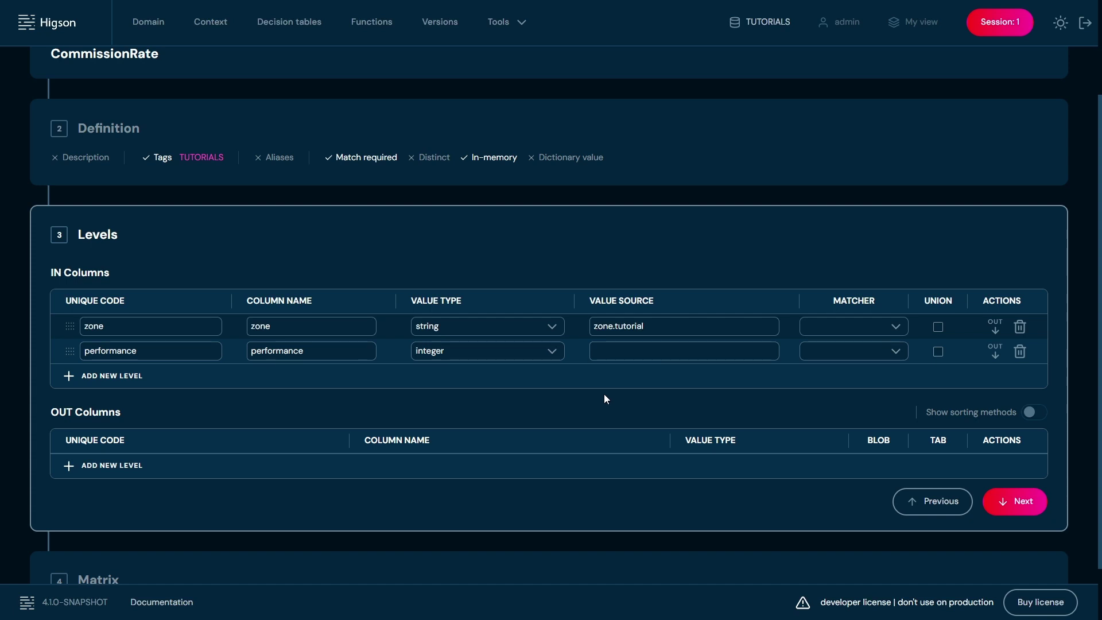
click(643, 355)
text(performance)
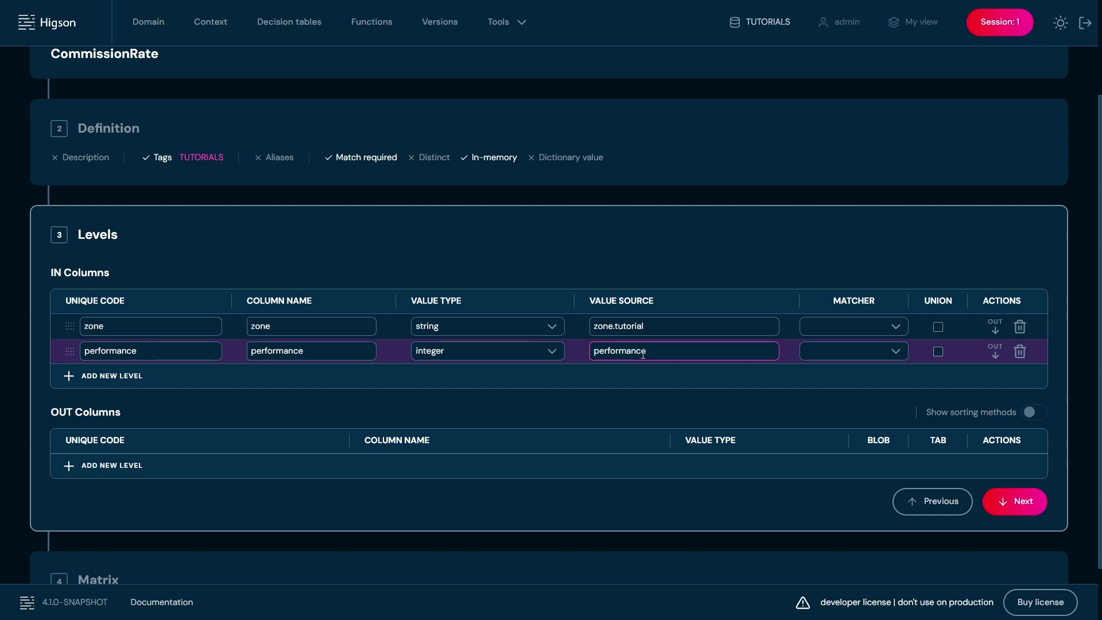
text(.tutorial)
click(875, 356)
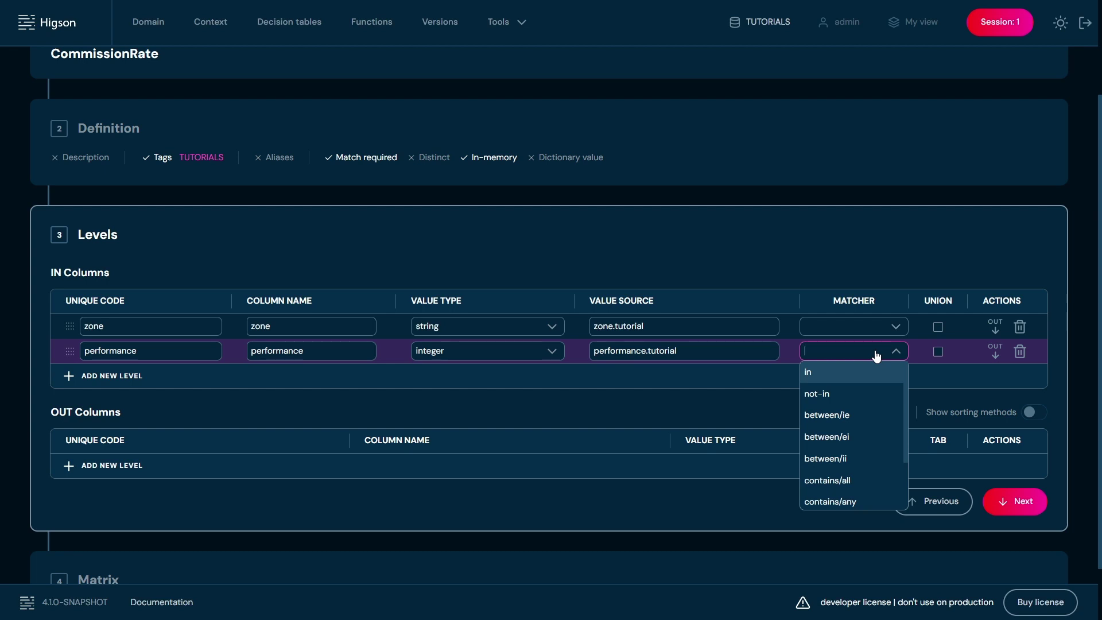
click(843, 425)
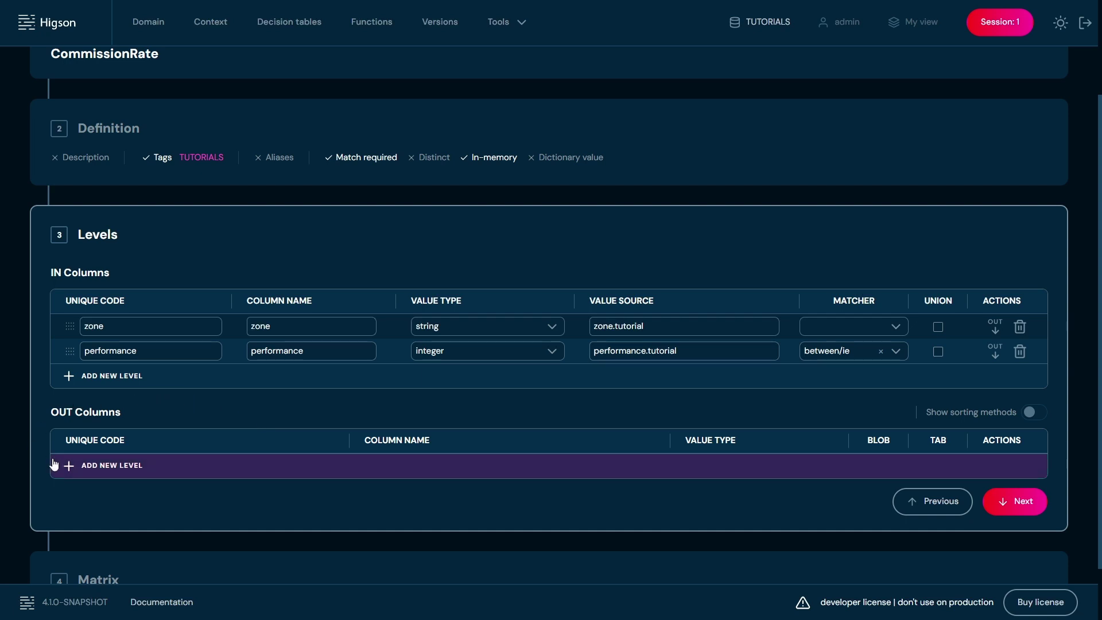
- Add an OUT column with code and name percentage and value type decimal, and proceed to the matrix definition
click(103, 474)
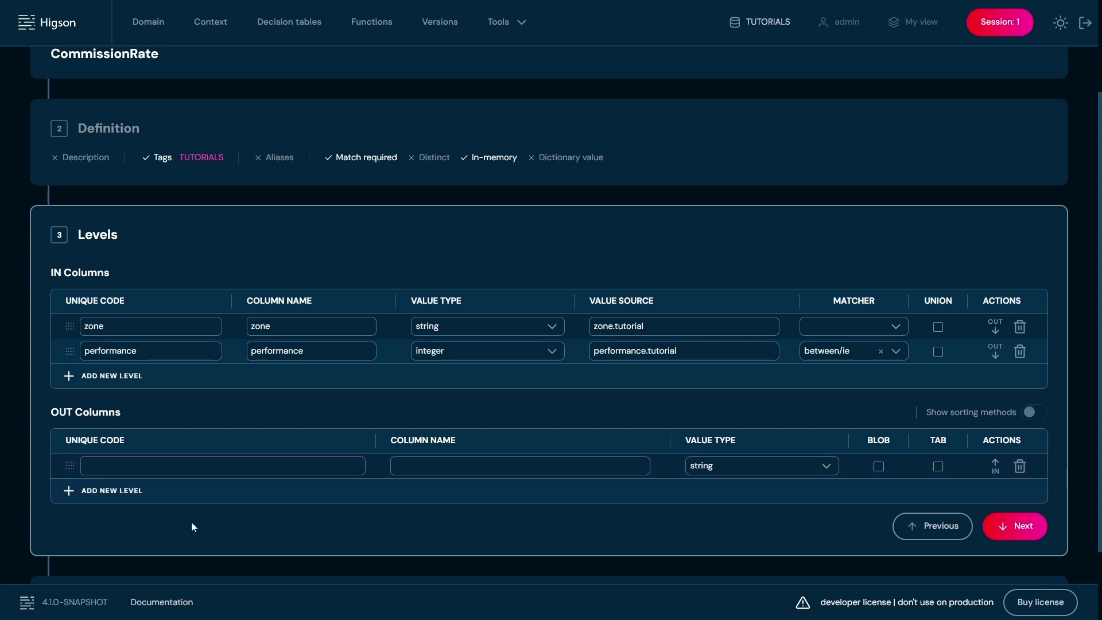
click(155, 465)
text(percentage)
scroll(156, 465, up, 1)
scroll(157, 473, down, 3)
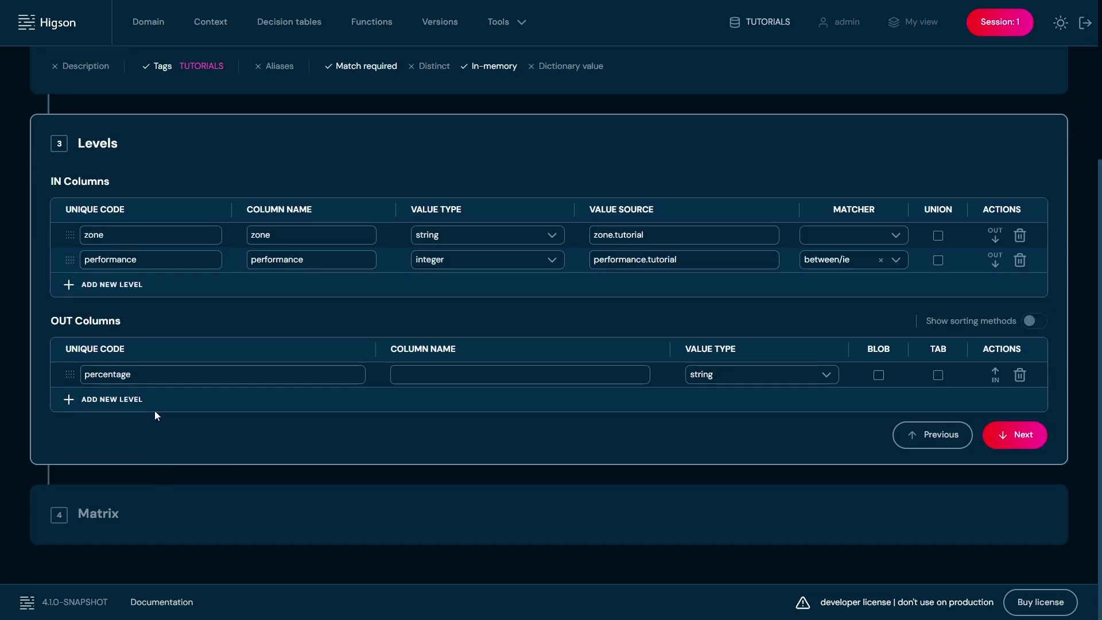
click(446, 378)
key(ctrl+v)
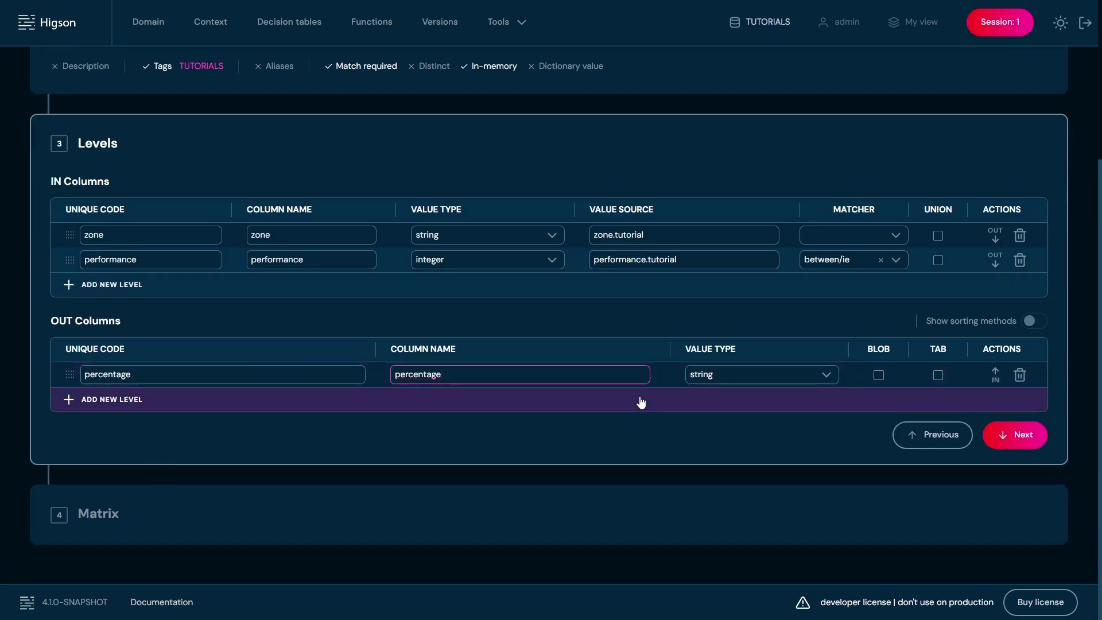
click(795, 377)
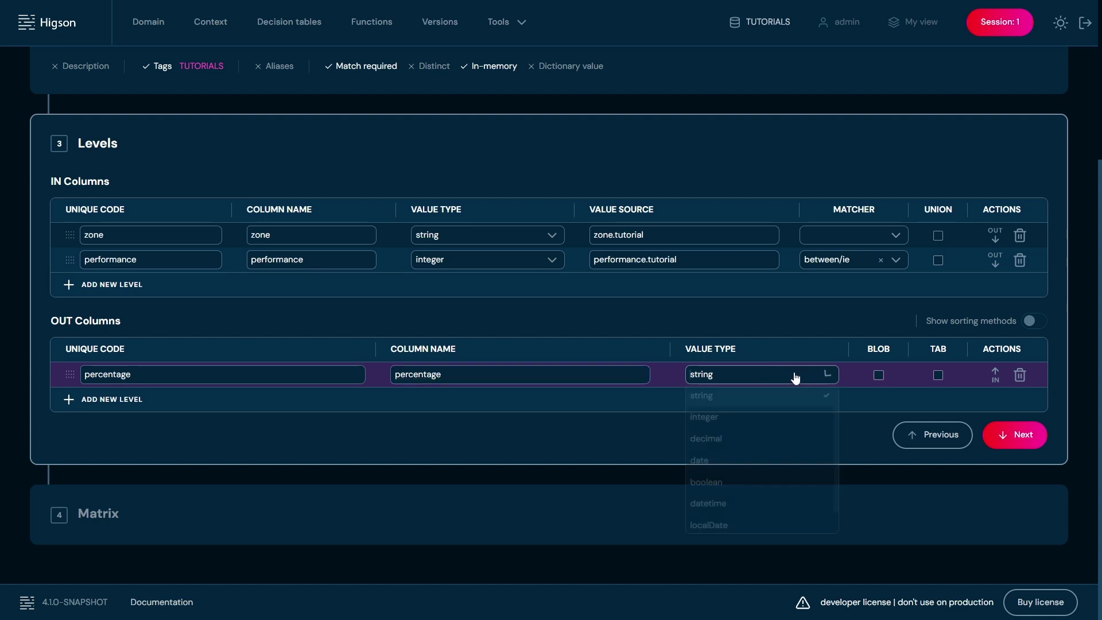
click(709, 439)
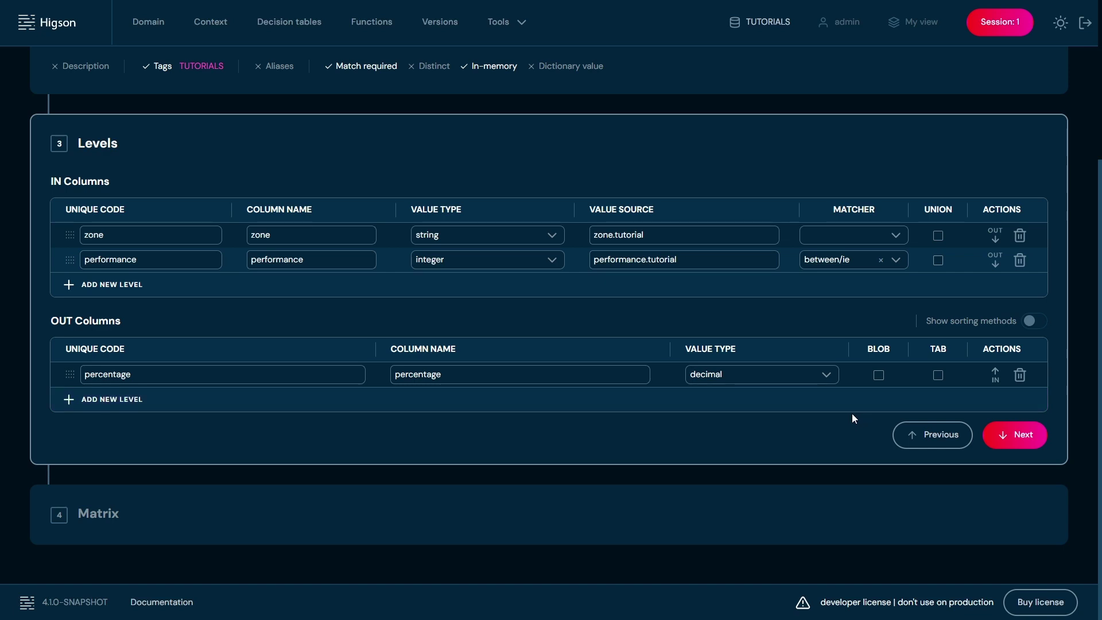
click(1027, 438)
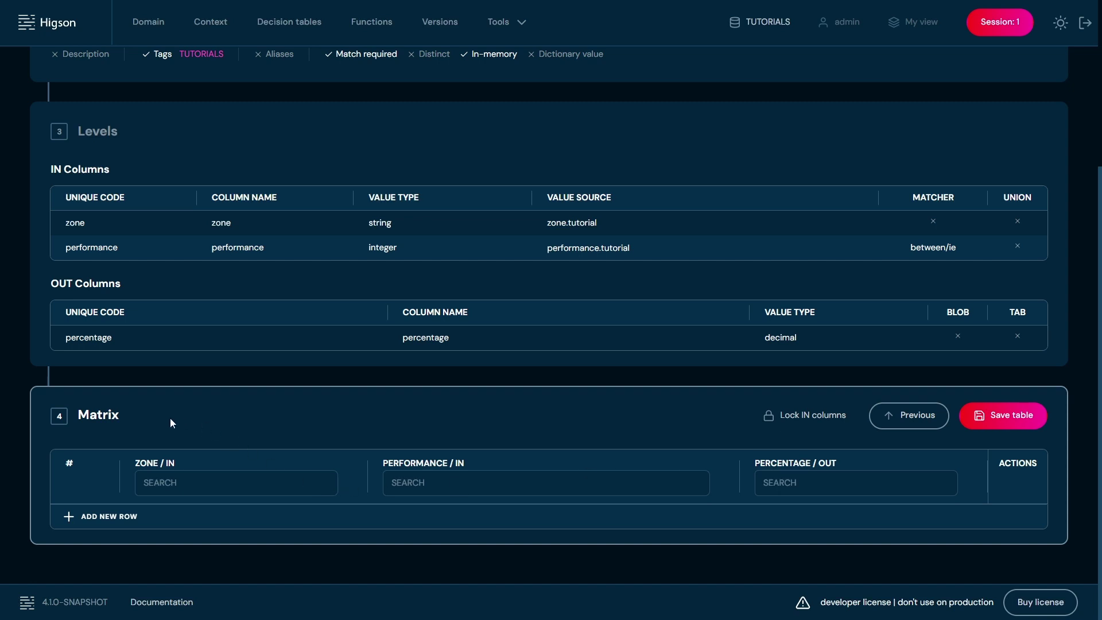
- Add a matrix row with zone emea, performance range 0 to 100 and percentage 0
click(92, 517)
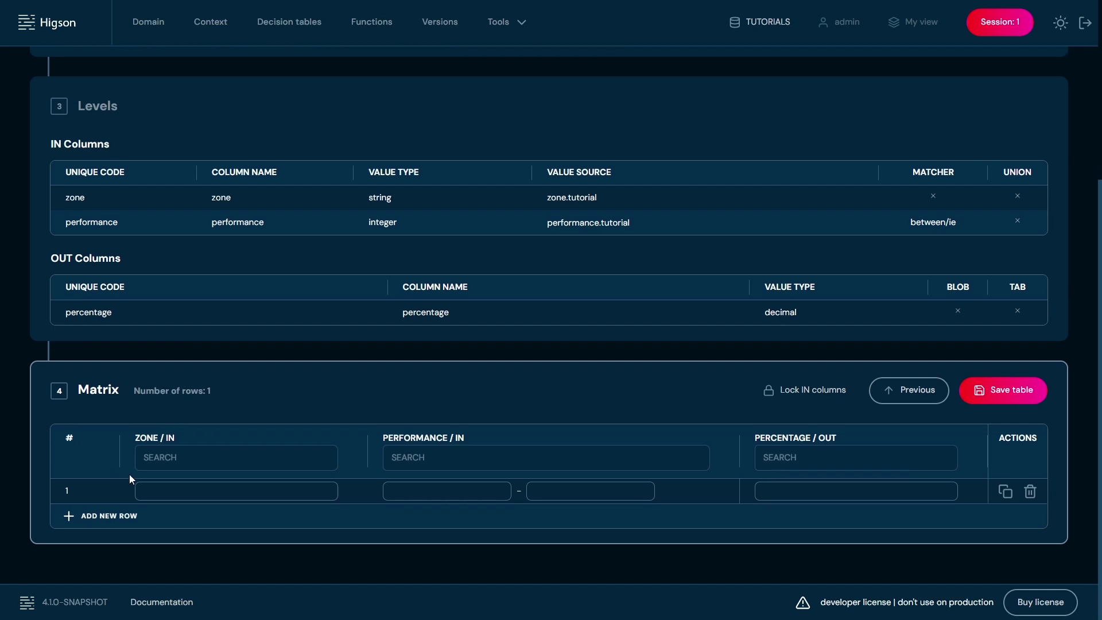
click(172, 491)
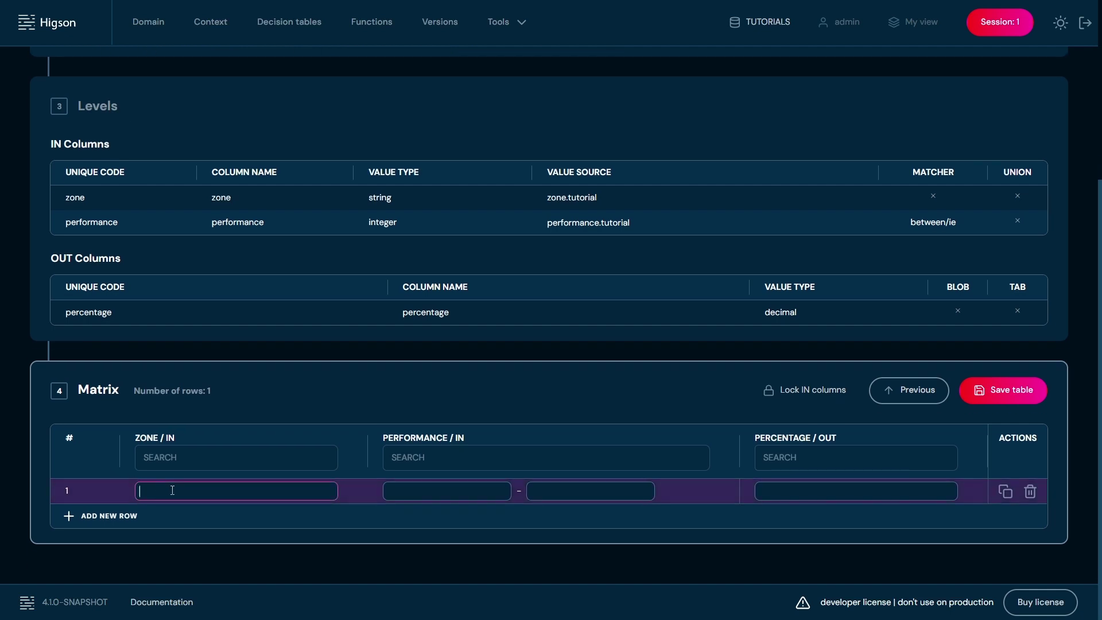
text(emea)
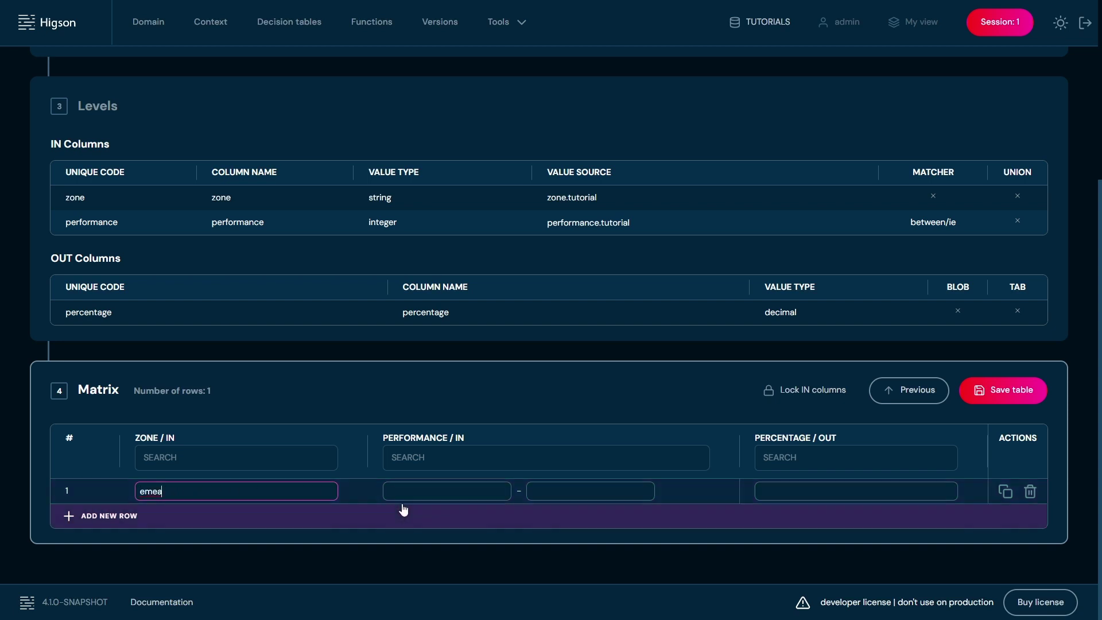
click(418, 492)
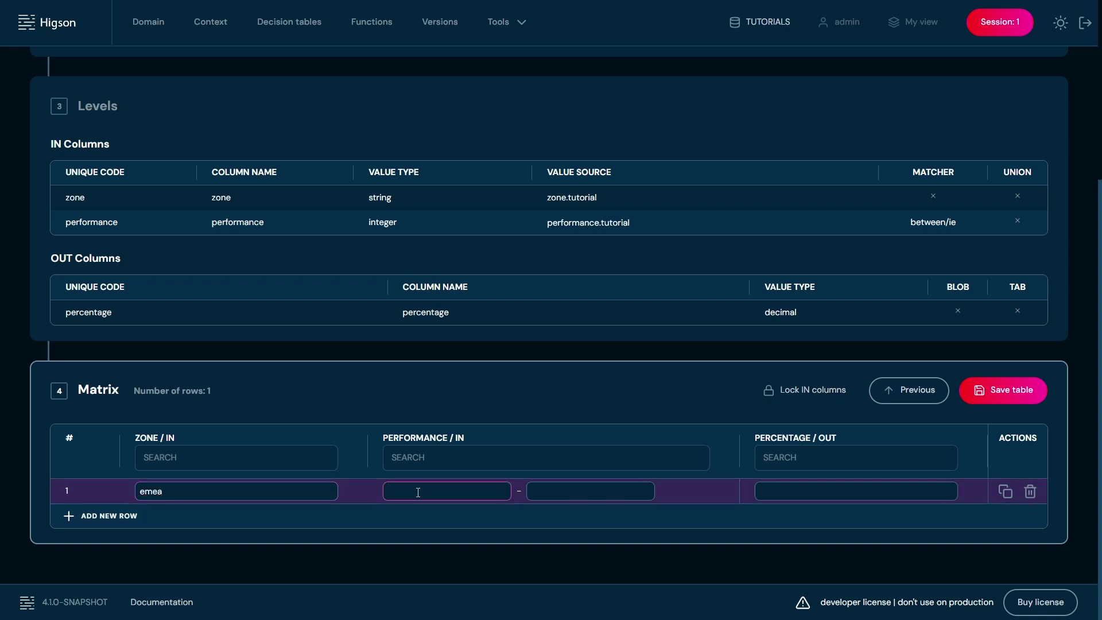
text(0)
key(Tab)
text(1000)
- Duplicate the first emea row of the matrix three times
click(1005, 492)
click(1006, 492)
click(1006, 492)
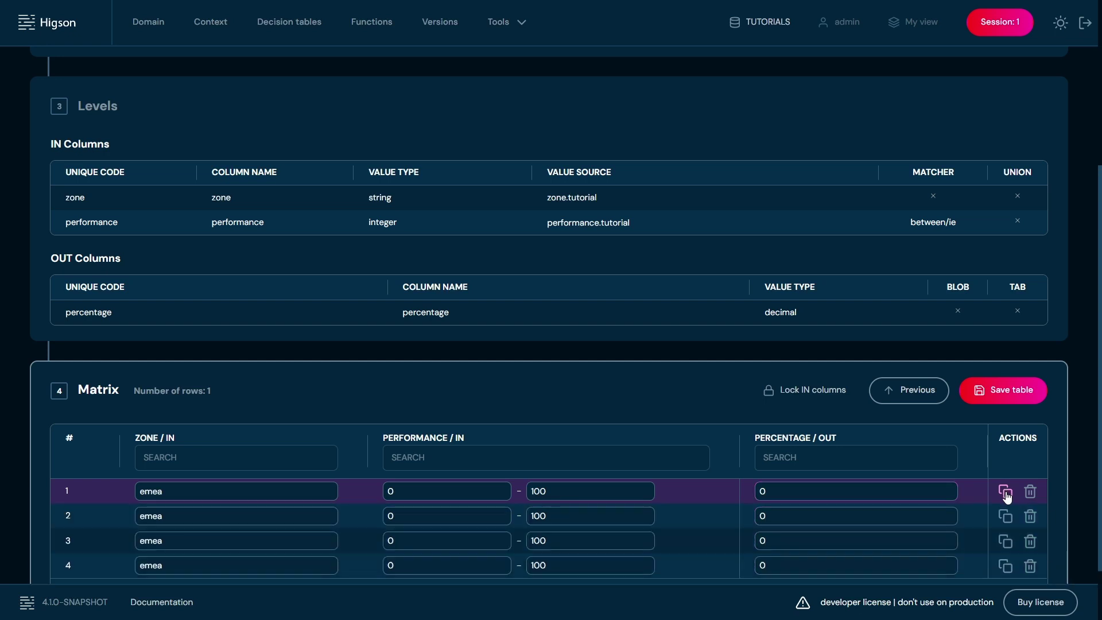
- Set the second matrix row's performance range to 100–125 and its percentage to 25
scroll(957, 502, down, 1)
click(450, 444)
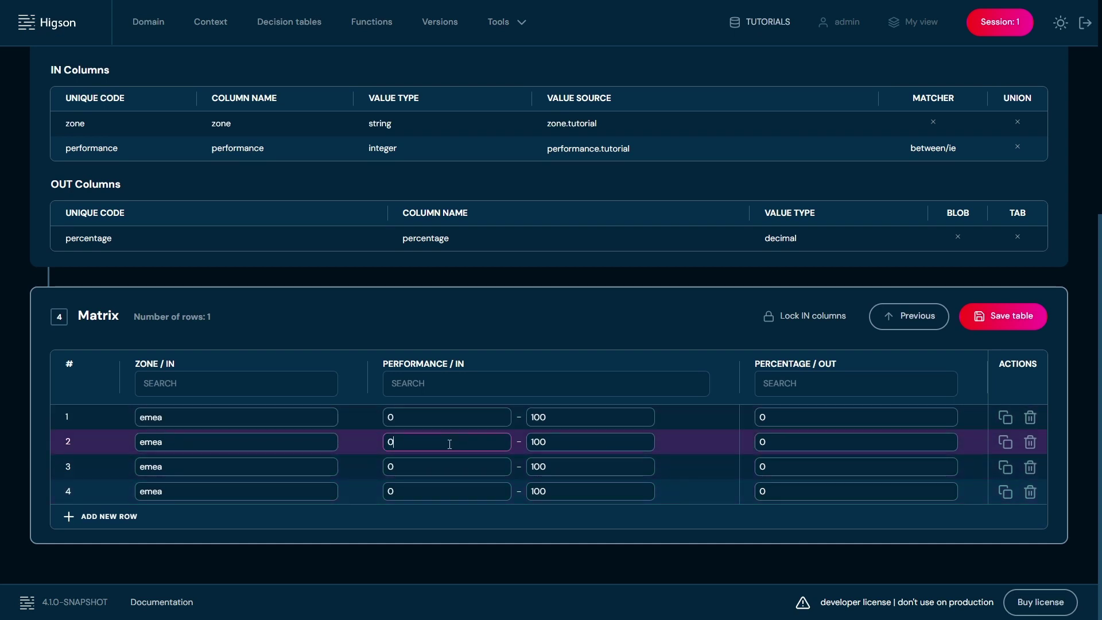
double_click(449, 444)
key(BackSpace)
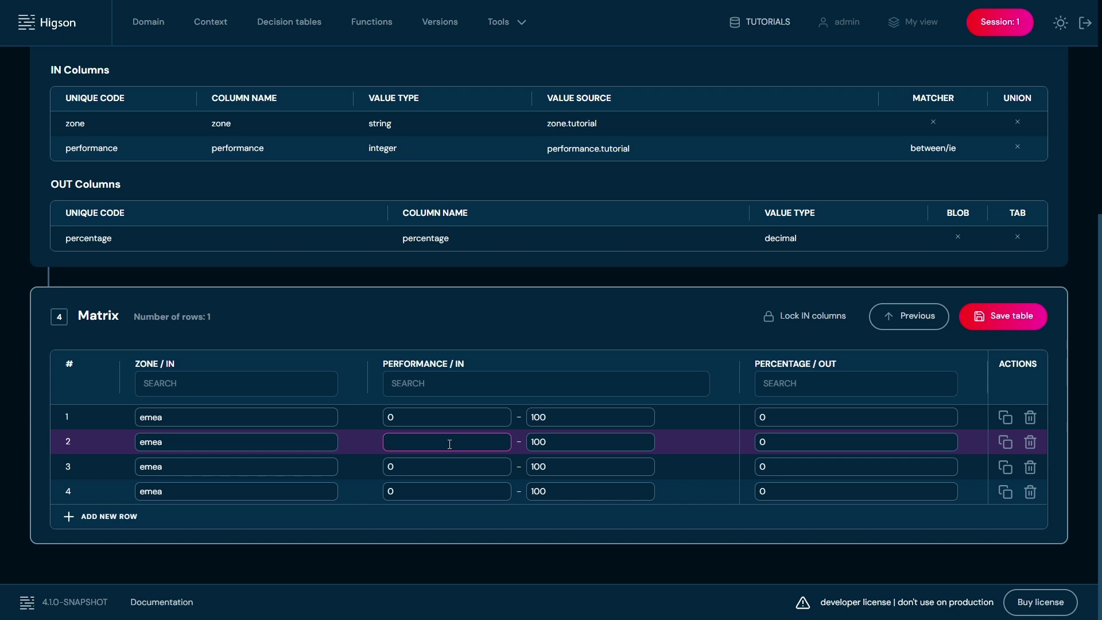
text(100)
key(Tab)
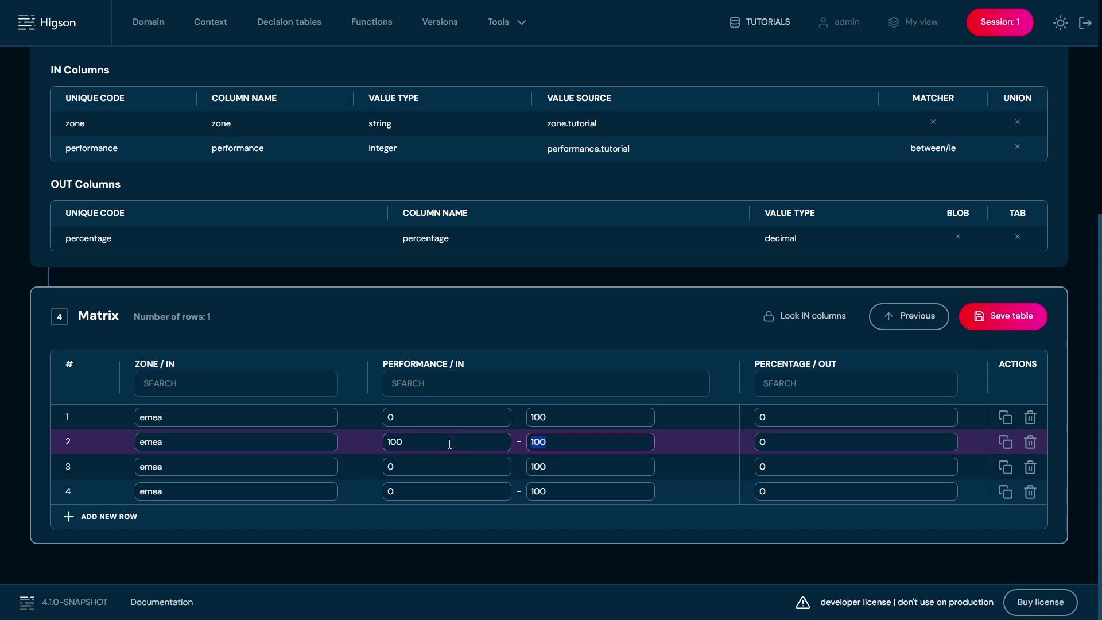
text(125)
click(785, 446)
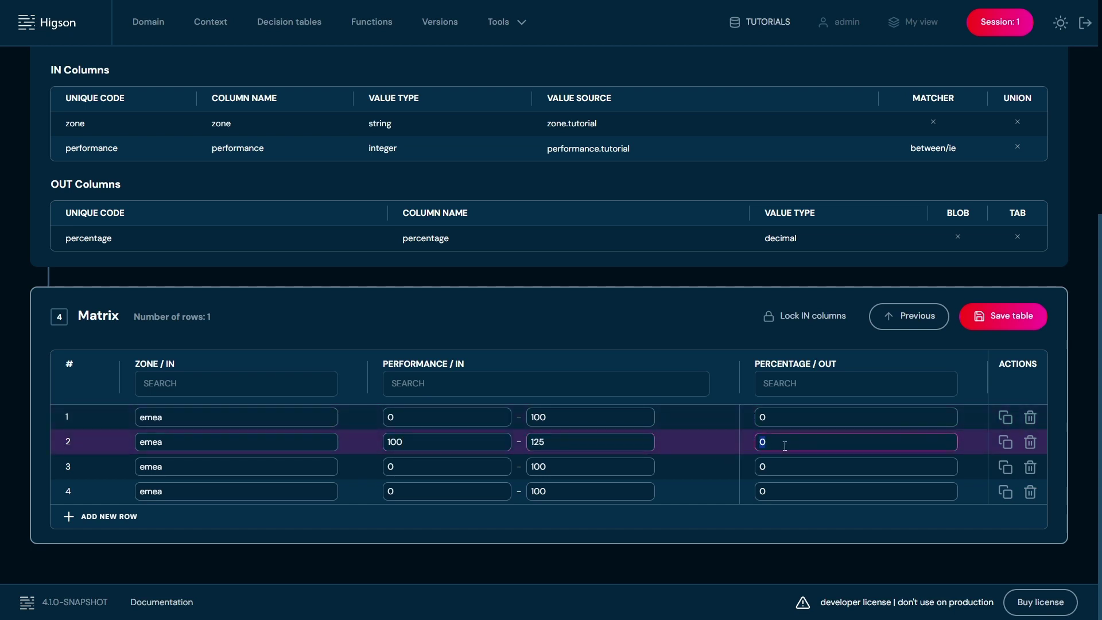
text(25)
- Set the third matrix row's performance range to 125–150 and its percentage to 50
click(477, 462)
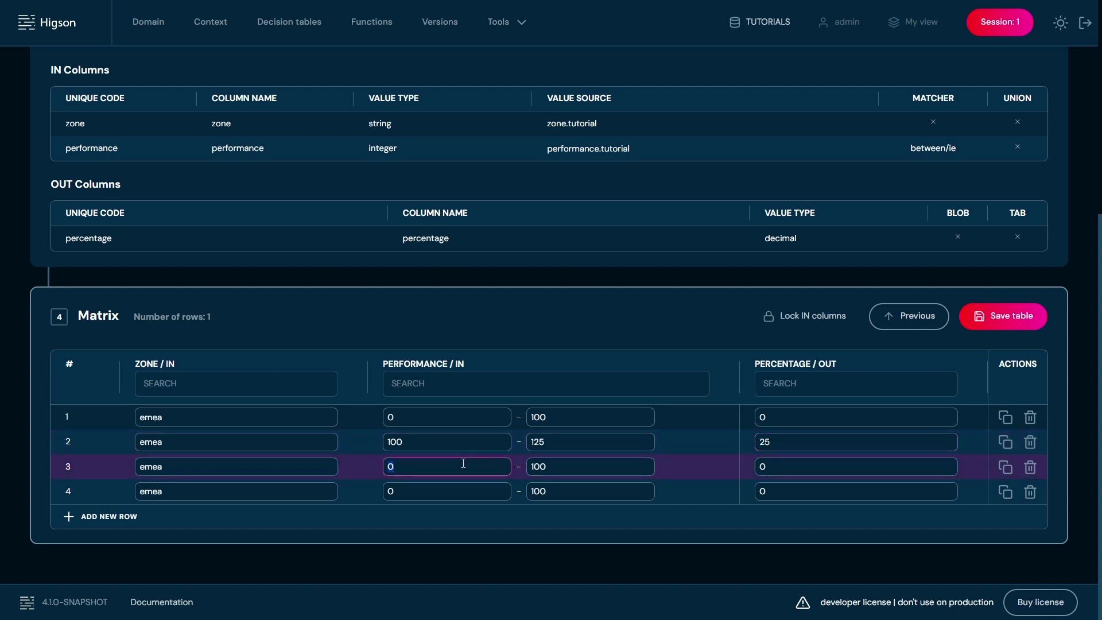
text(125)
key(Tab)
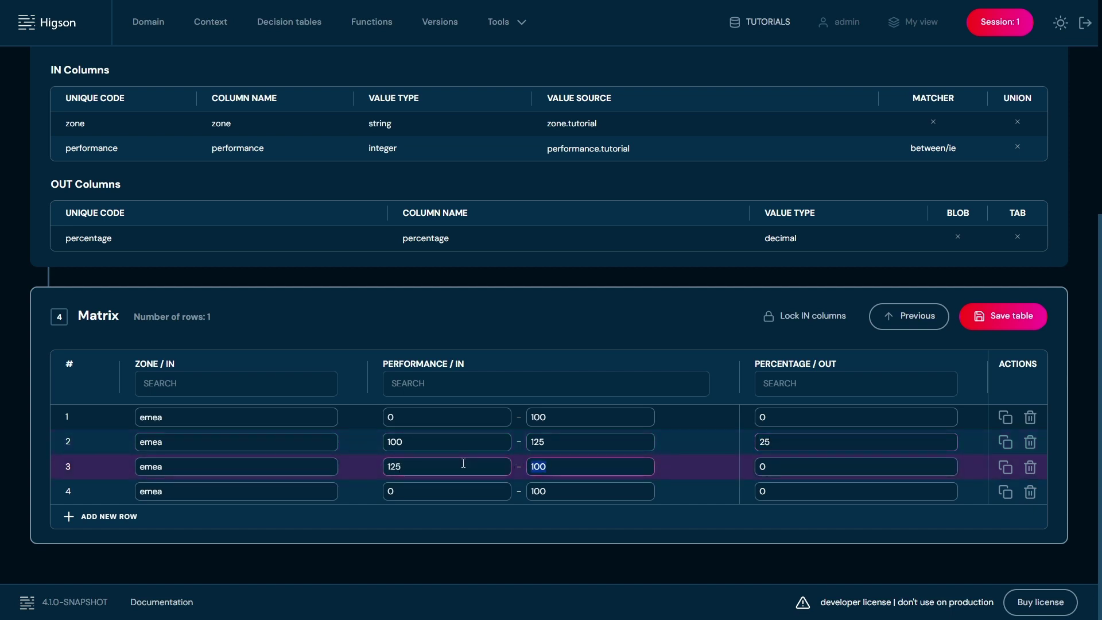
text(150)
key(Tab)
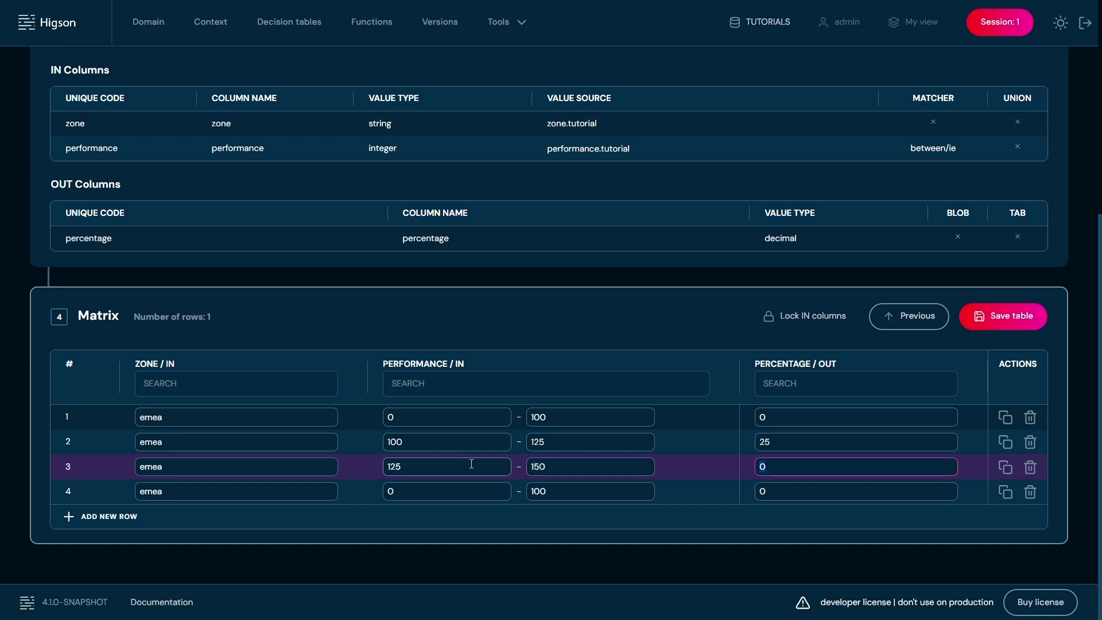
text(50)
- Set the fourth matrix row's performance range to 150–* and its percentage to 70, and save the decision table
click(430, 495)
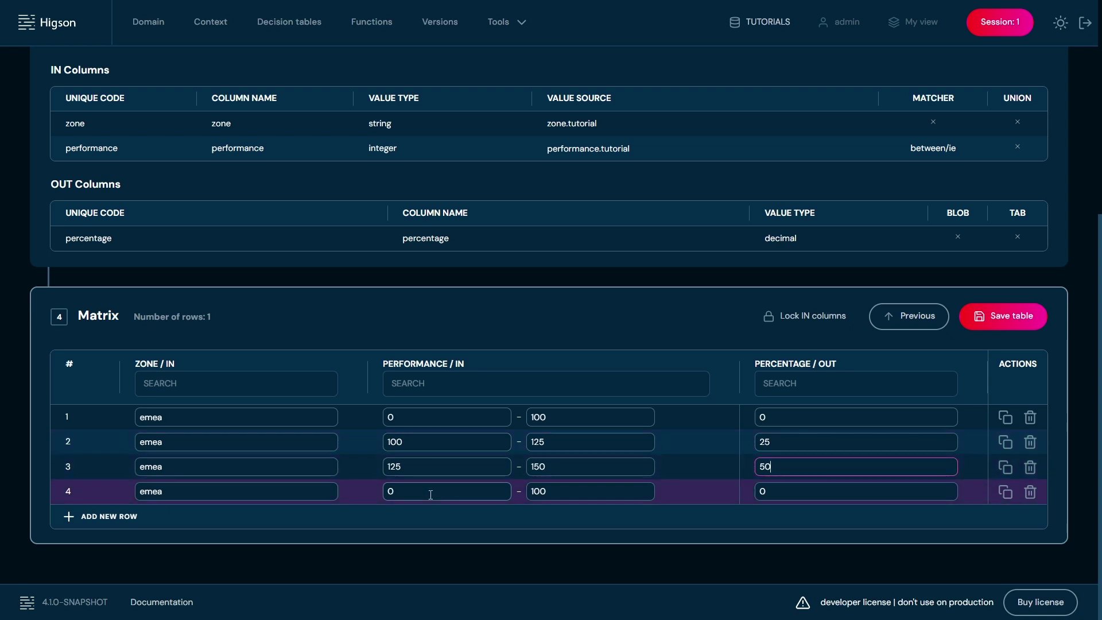
double_click(431, 495)
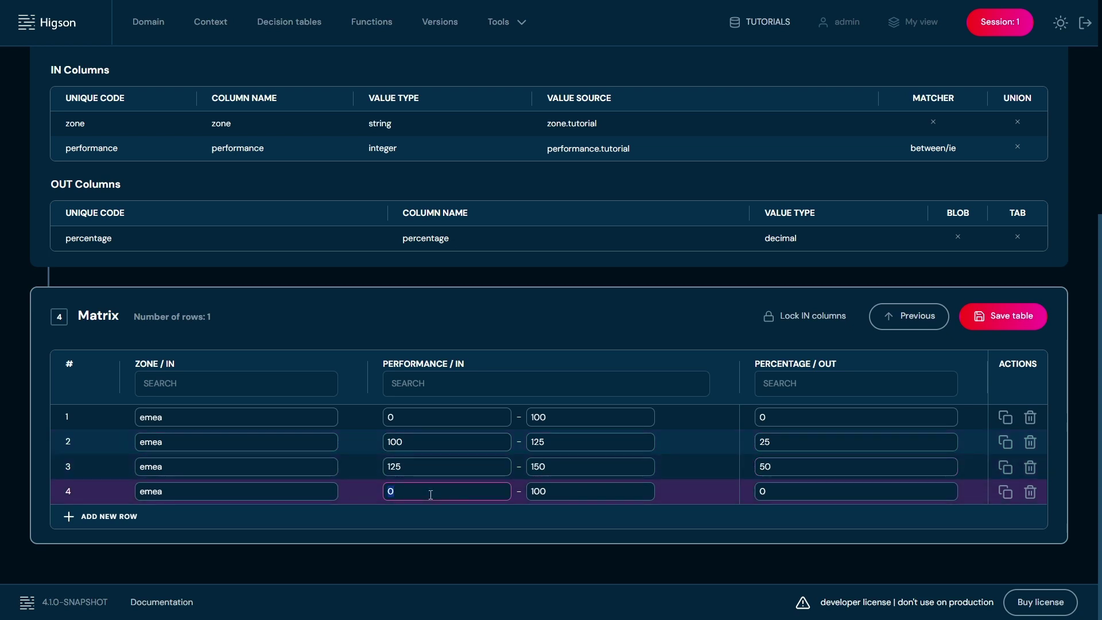
text(150)
key(Tab)
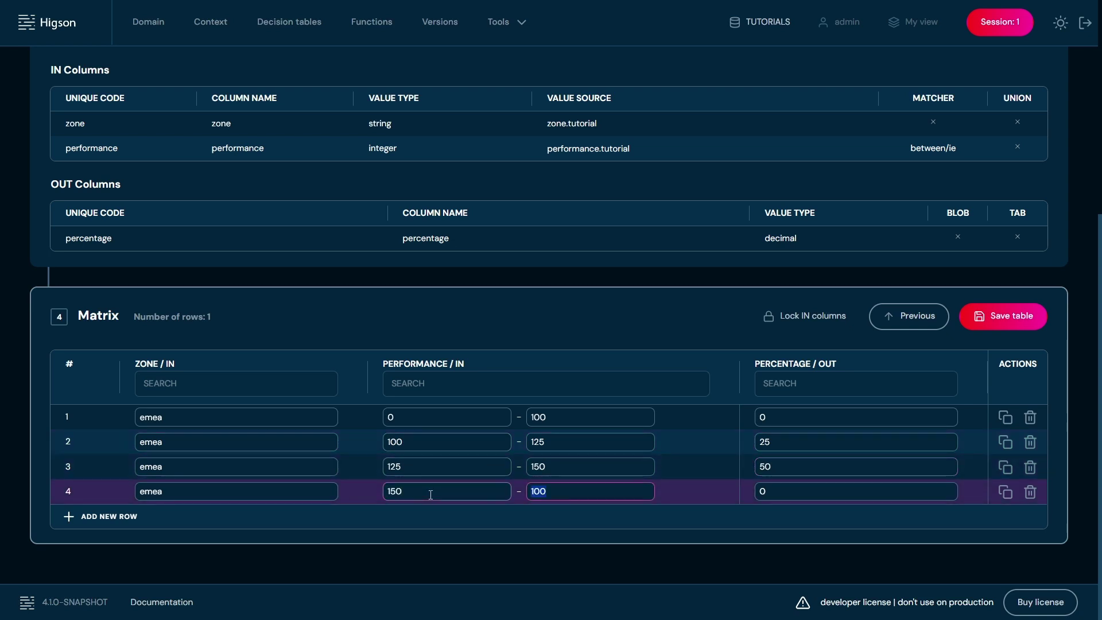
text(*)
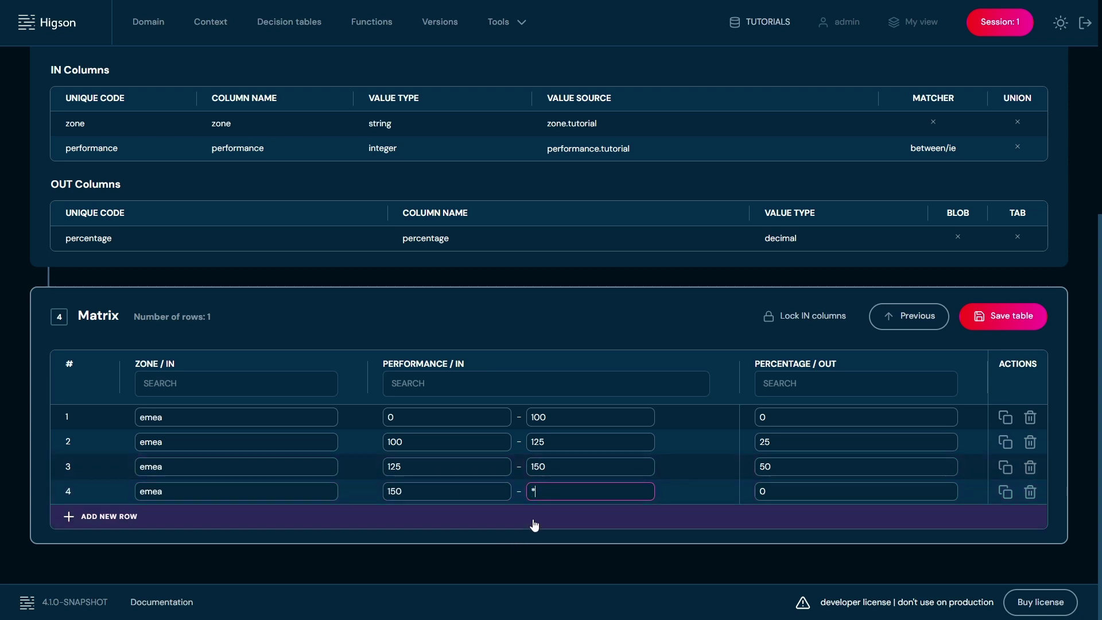
click(812, 497)
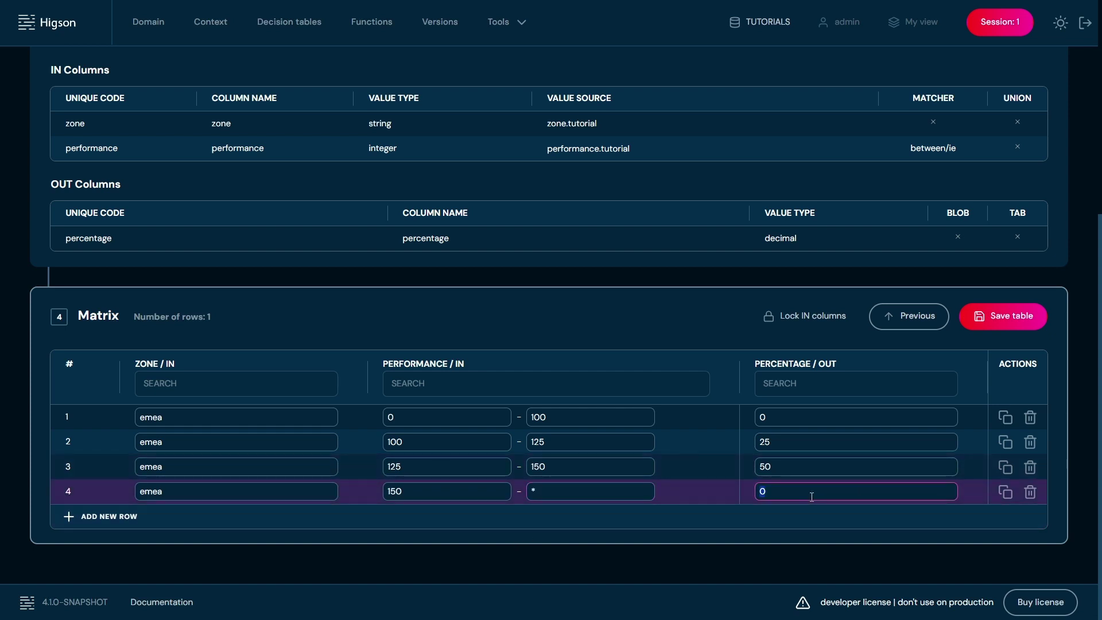
text(70)
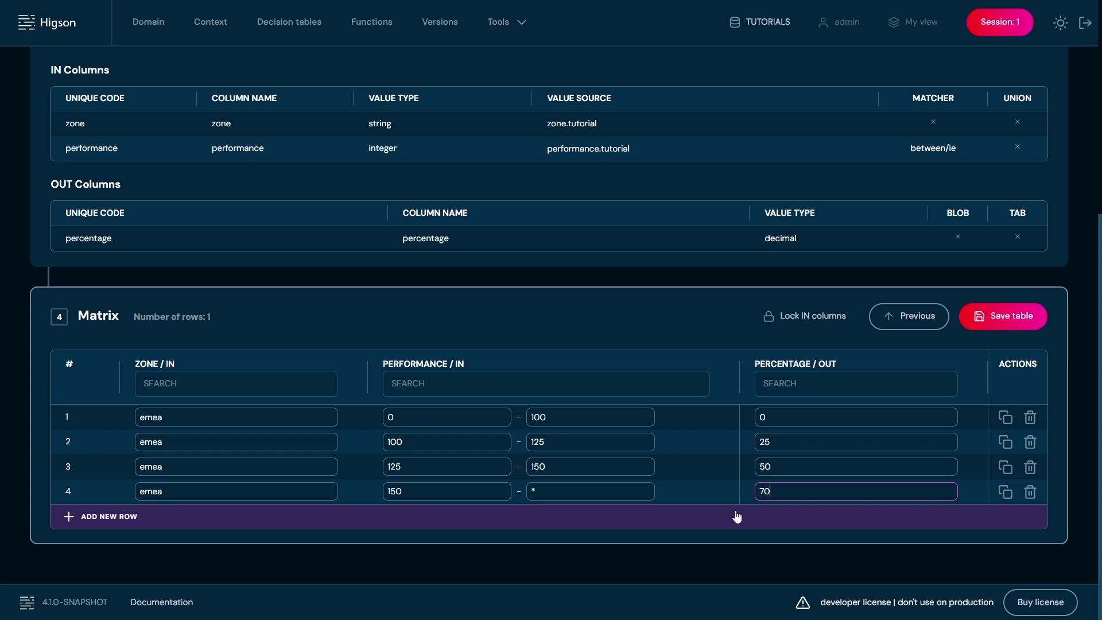
click(1013, 324)
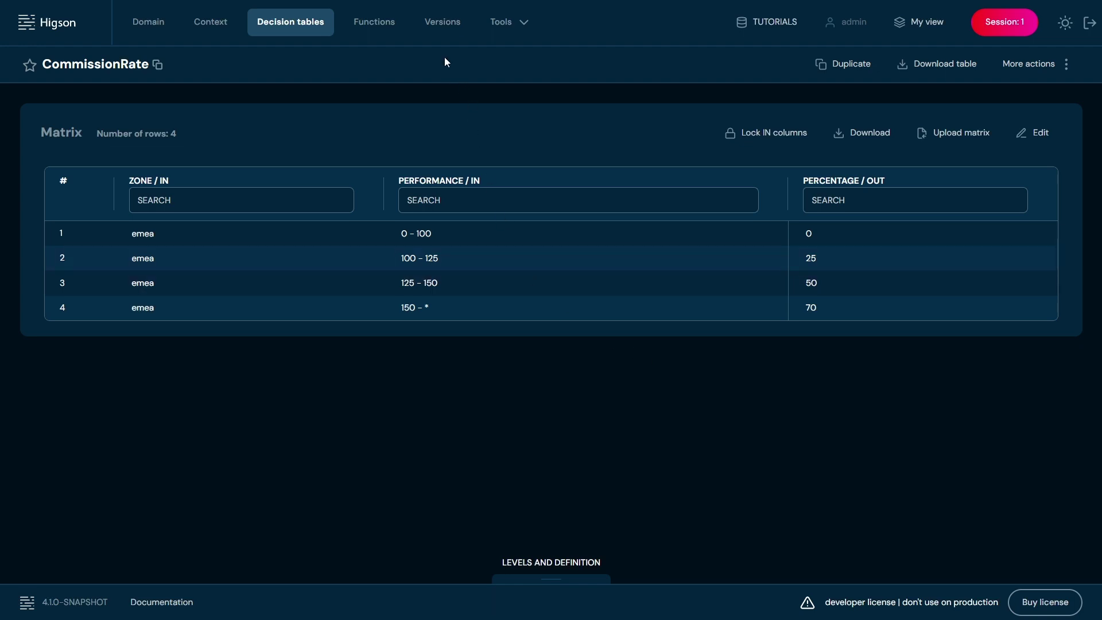
- Bring up the list of available tools from the saved CommissionRate table
click(495, 23)
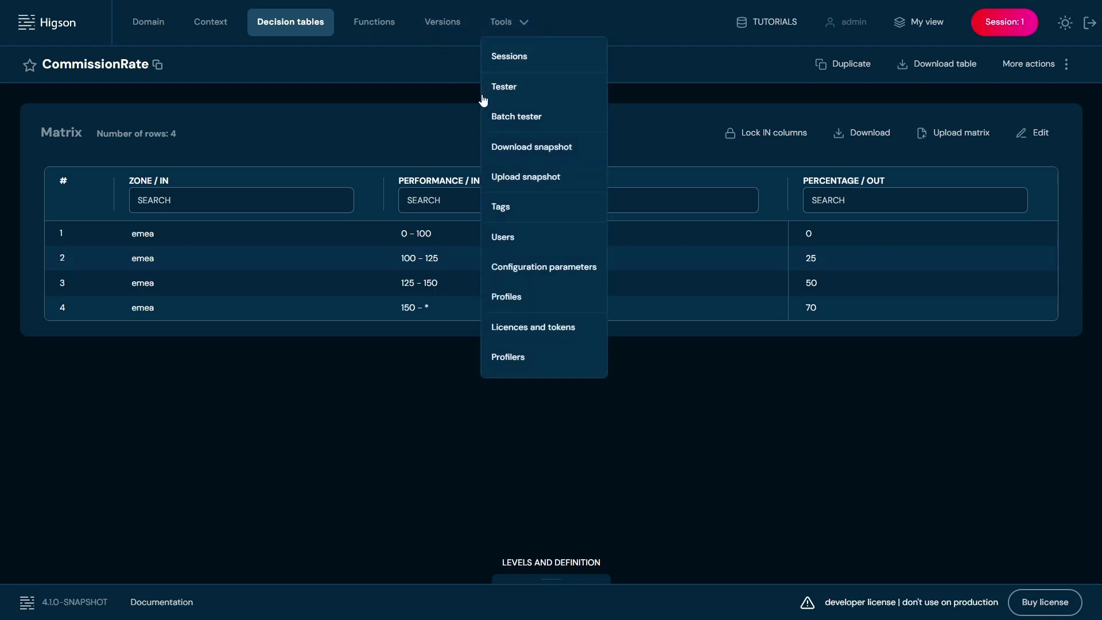